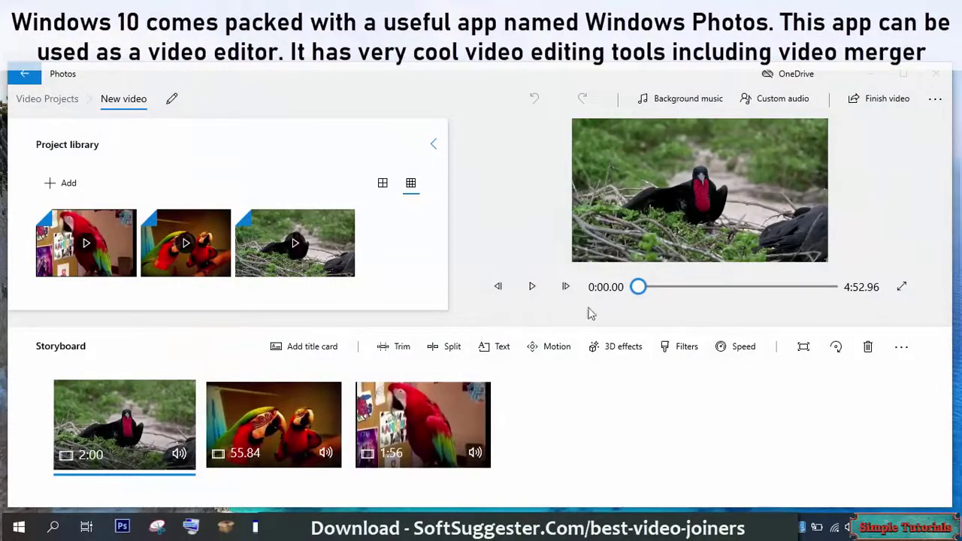
Scrub the combined bird video preview forward to around 0:52
left_click_drag(639, 287, 684, 294)
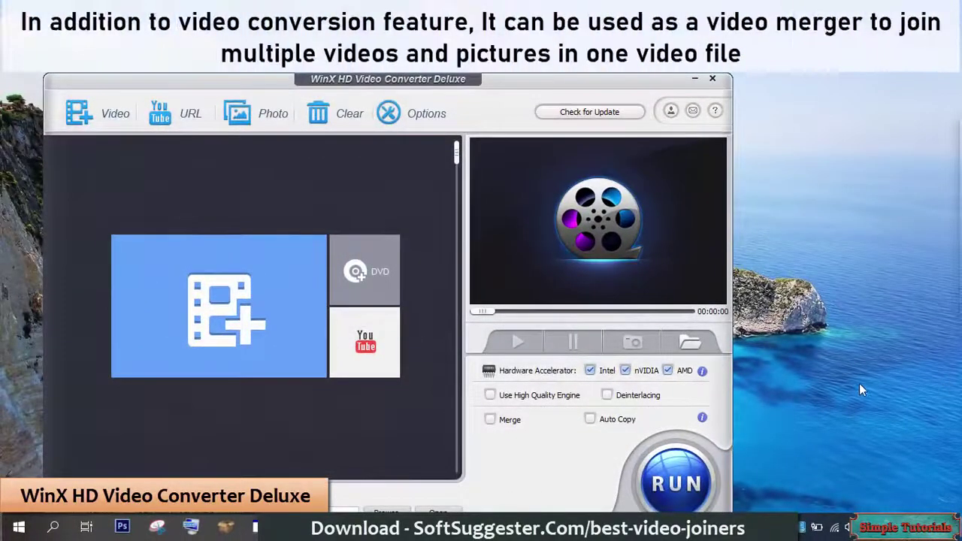
Load funny bird parrot.mp4 with the General Mobile Video (MPEG4) profile and enable Merge
left_click(115, 116)
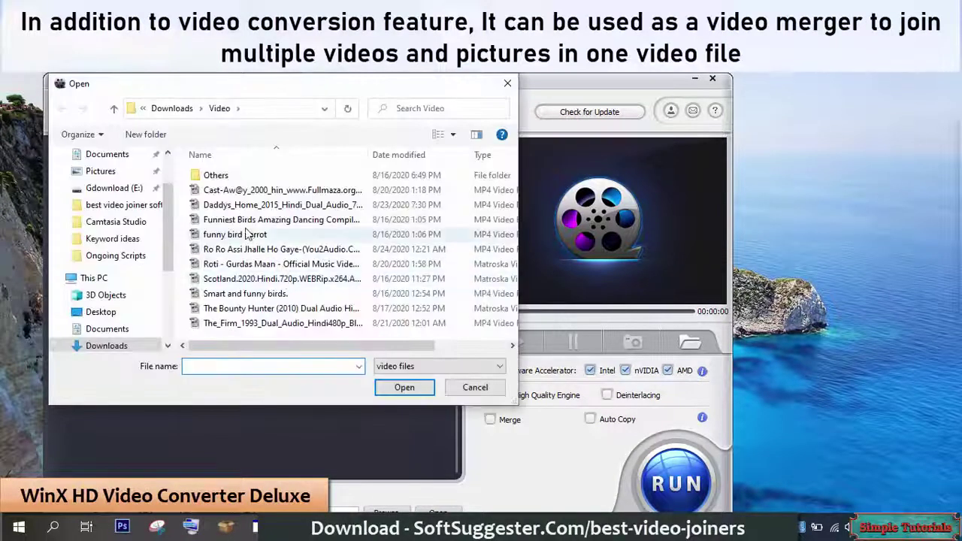
double_click(279, 235)
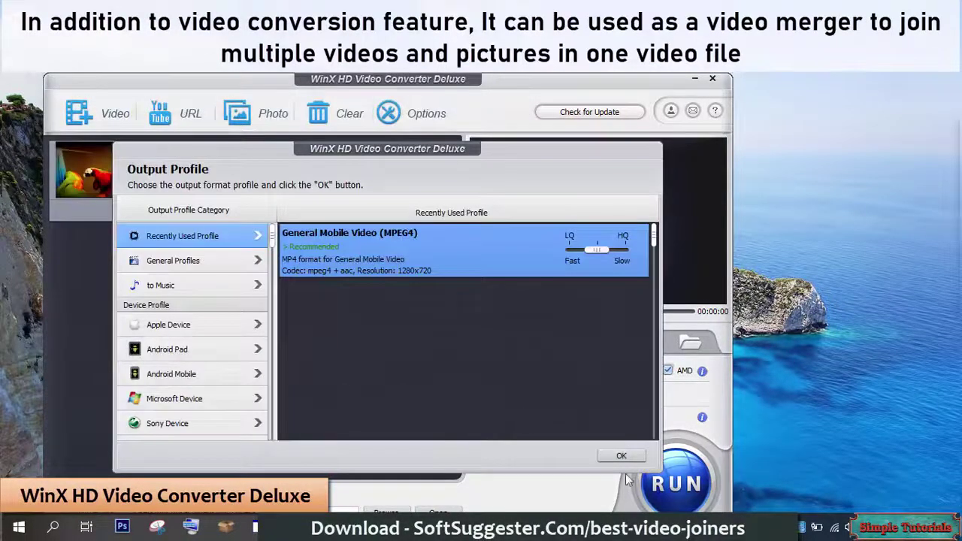
left_click(620, 456)
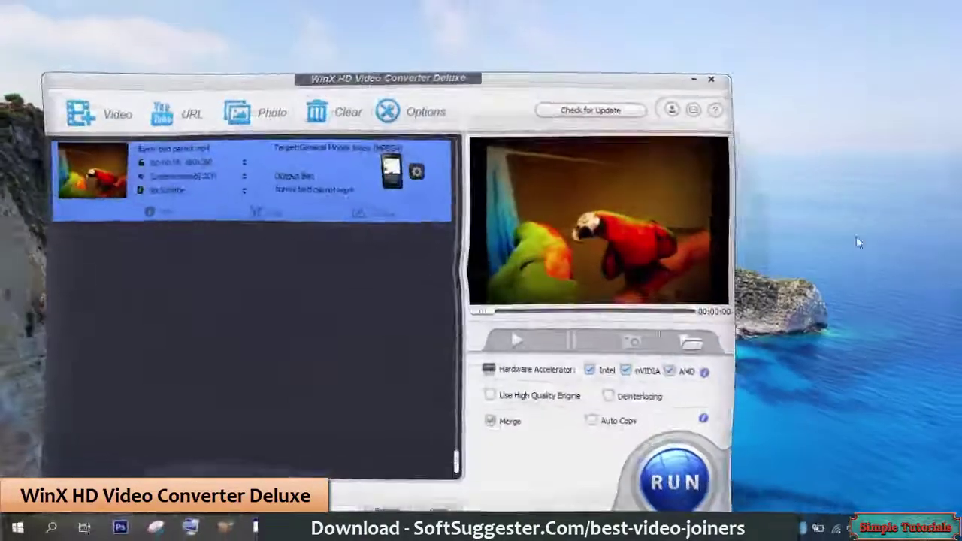
left_click(268, 97)
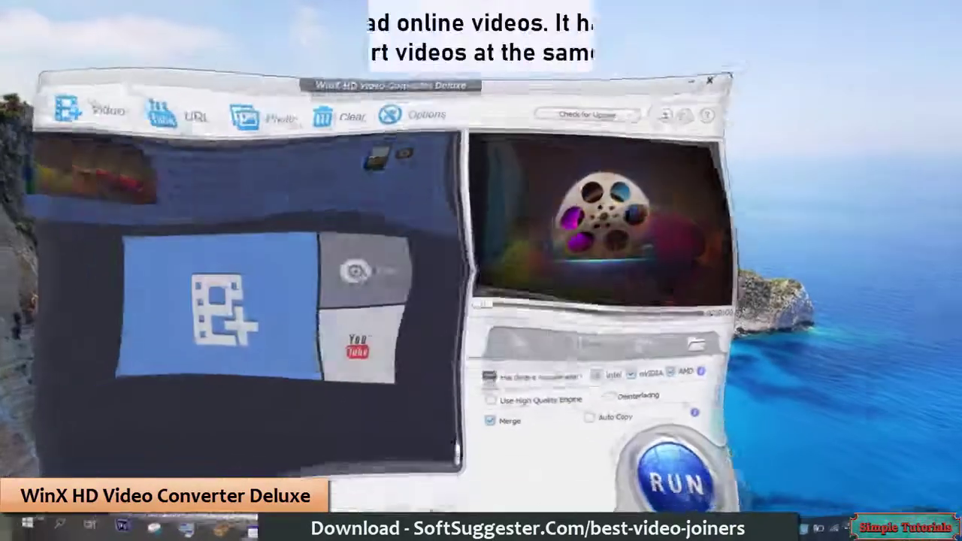
Open the online video URL entry and turn on Auto convert after download
left_click(381, 335)
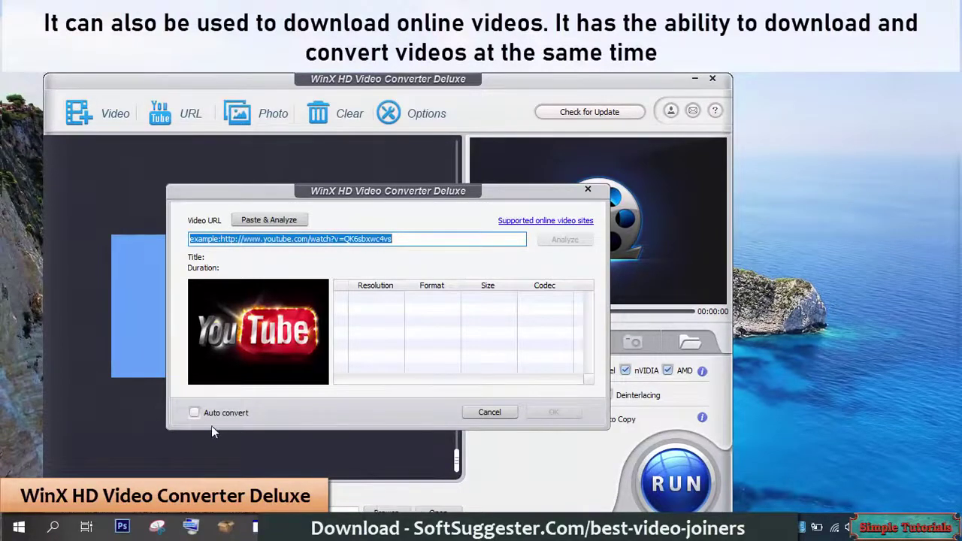
left_click(227, 415)
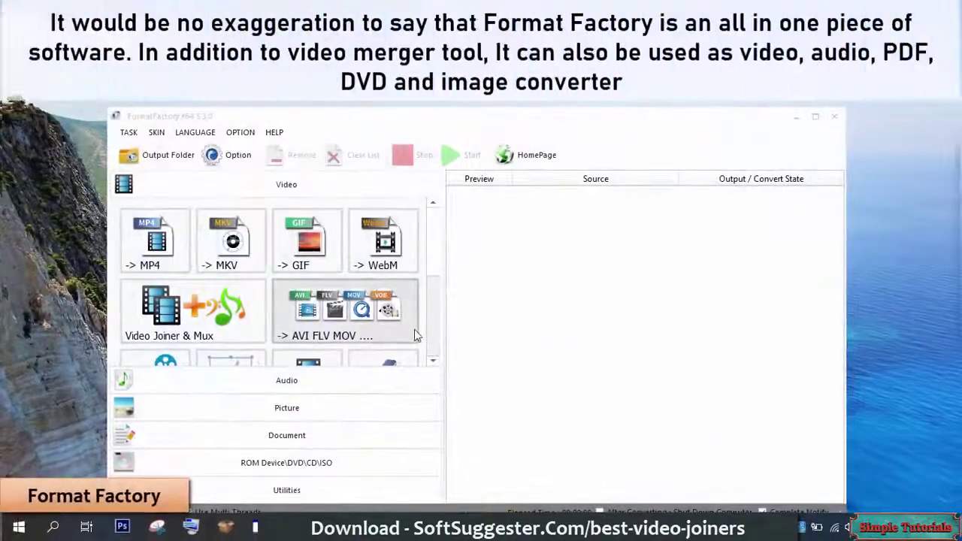
Expand the Audio, Picture, Document and ROM Device\DVD\CD\ISO categories, then scroll through the Video tools
left_click(323, 380)
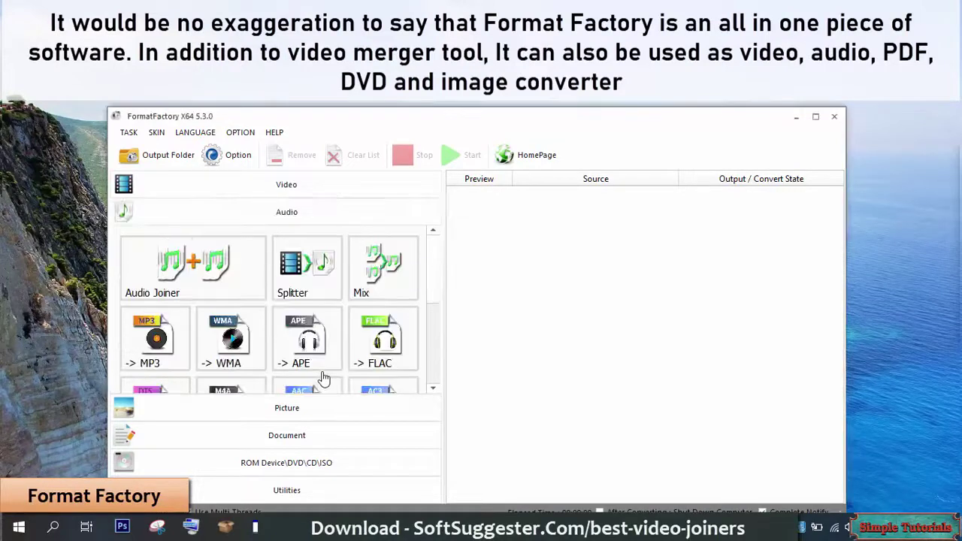
left_click(309, 408)
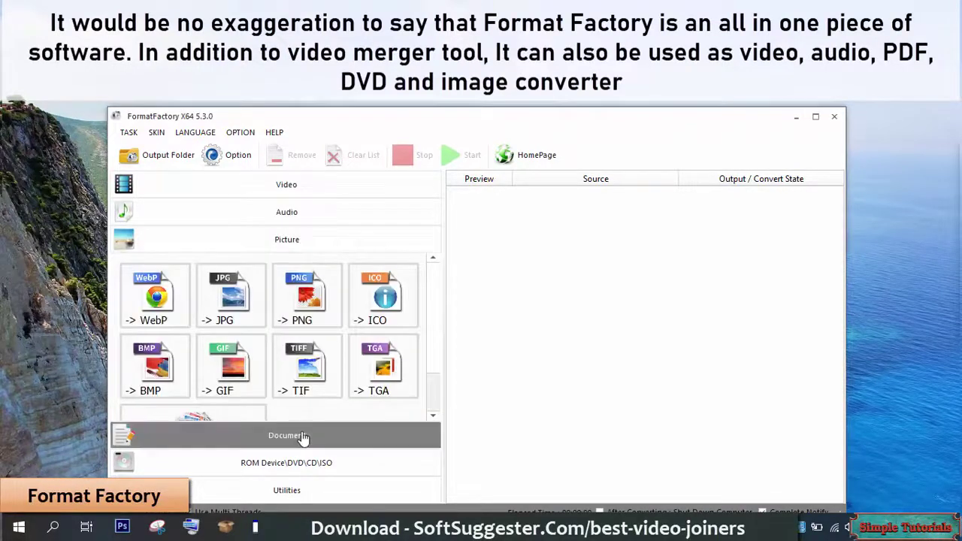
left_click(303, 438)
left_click(294, 459)
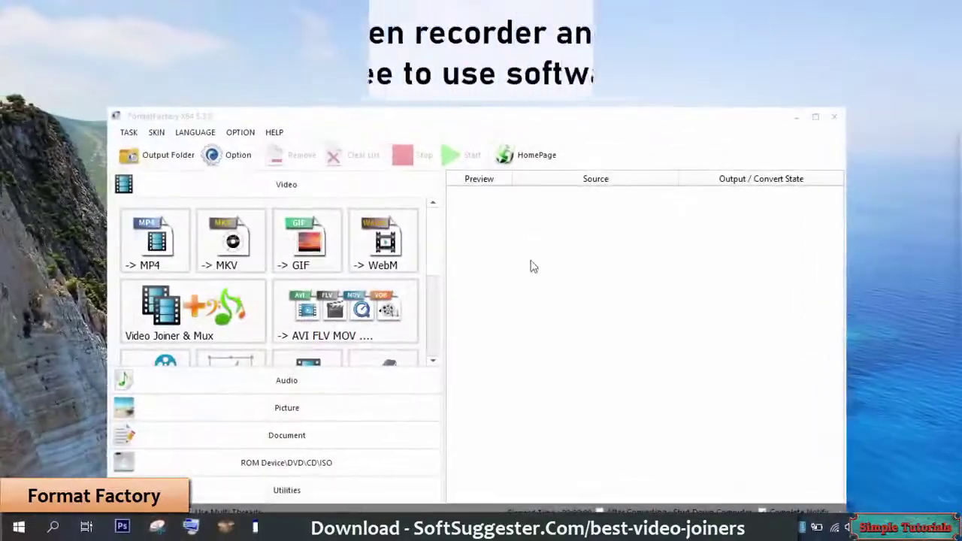
scroll(434, 286, "down", 3)
scroll(437, 323, "down", 3)
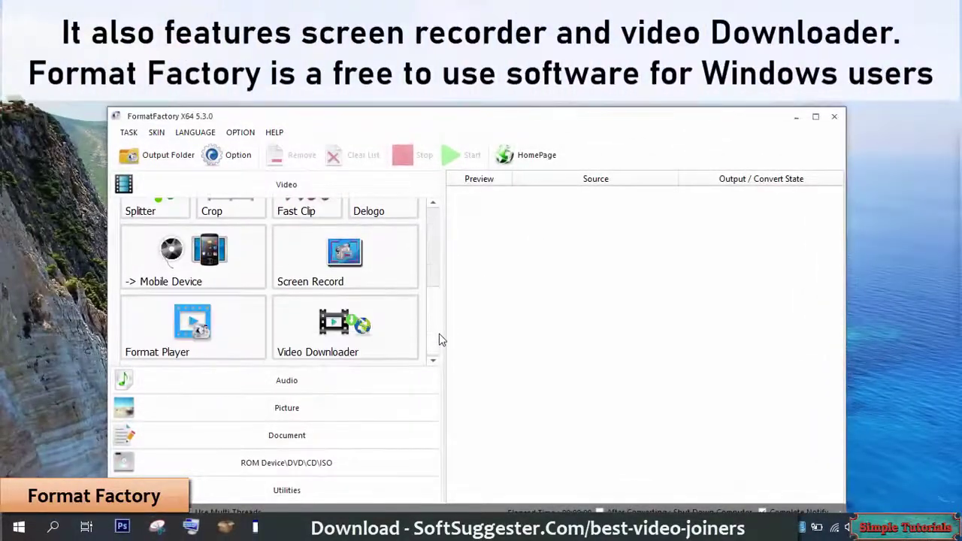
scroll(352, 309, "up", 1)
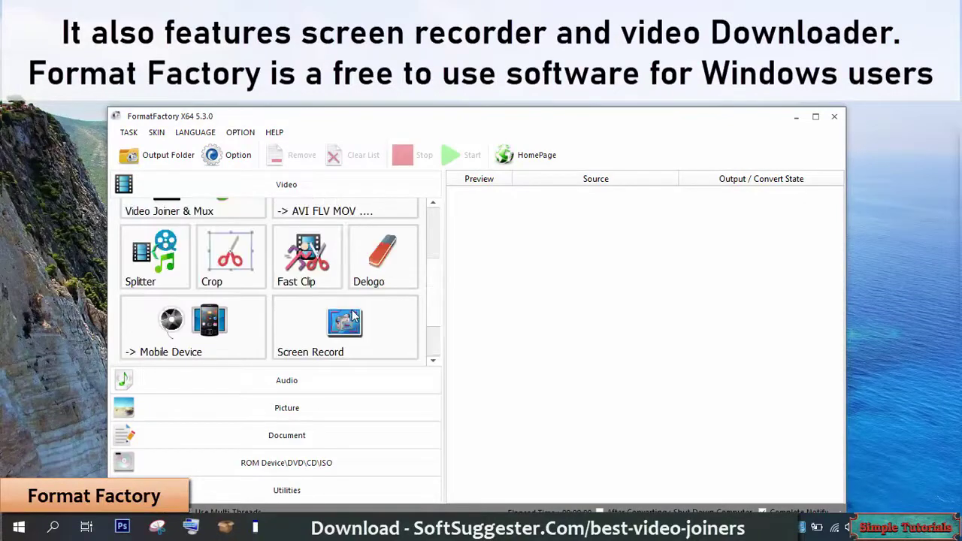
scroll(353, 314, "down", 1)
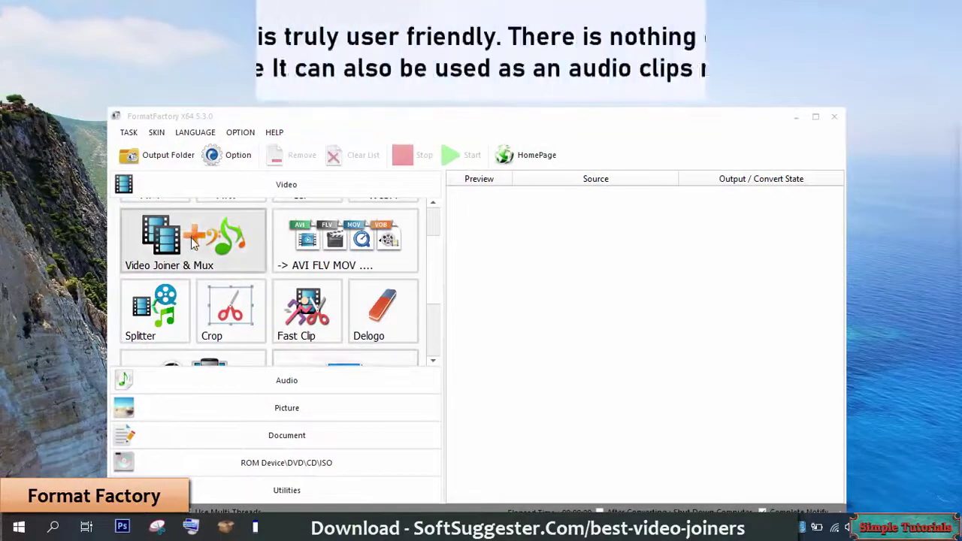
Open Video Joiner & Mux, toggle its Video and Audio clip lists, and view output formats
left_click(191, 237)
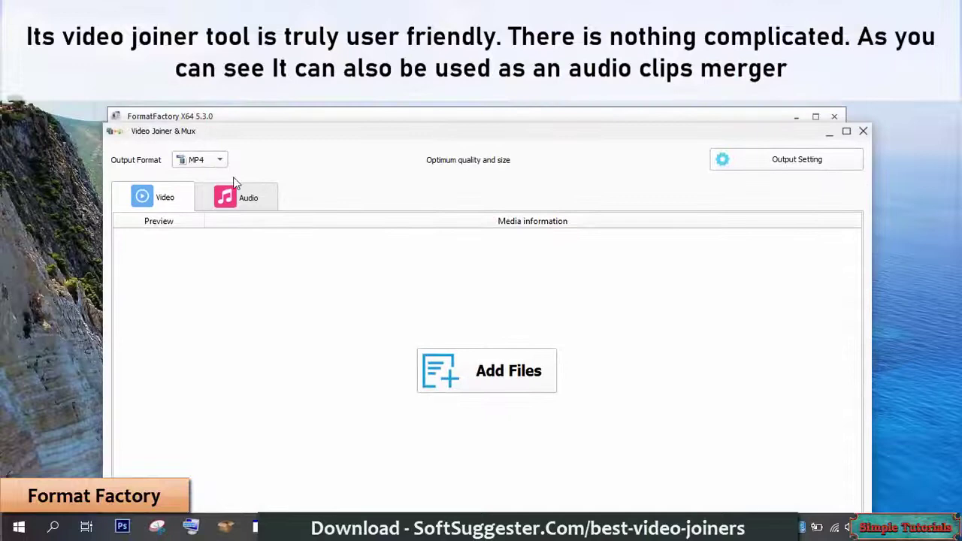
left_click(239, 197)
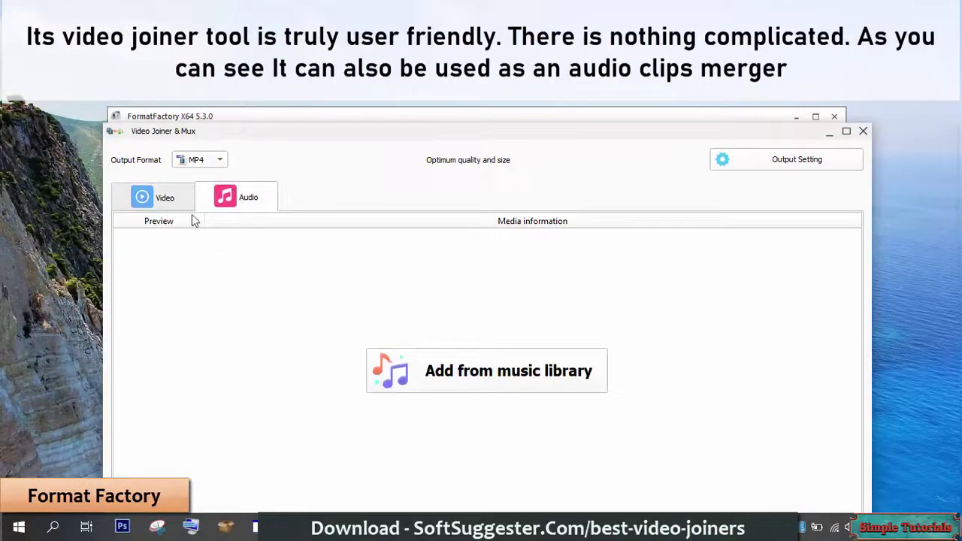
left_click(182, 198)
left_click(230, 201)
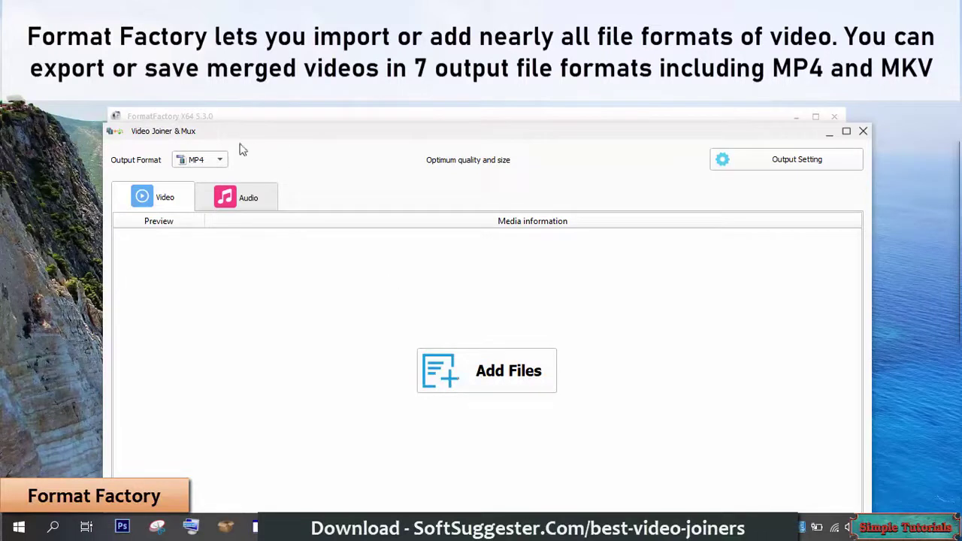
left_click(215, 162)
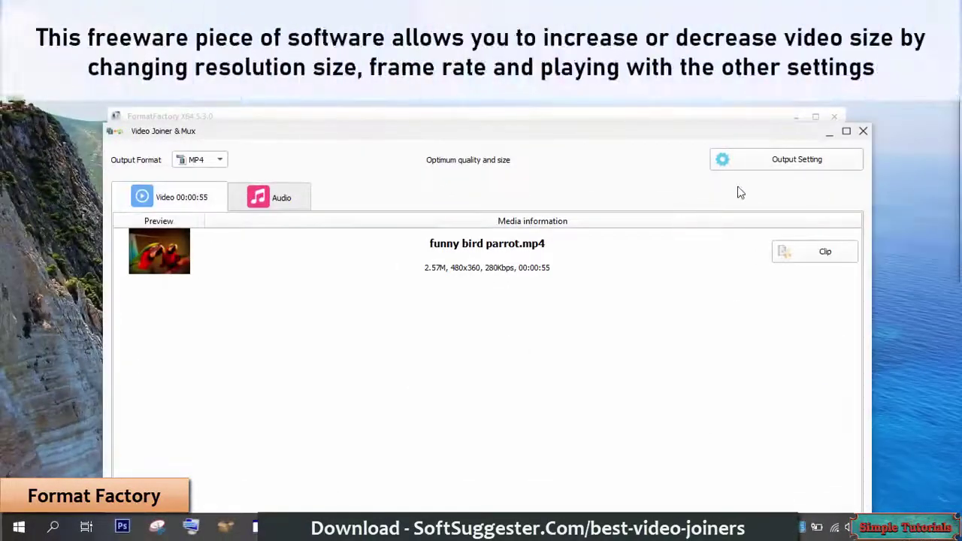
In the output video settings, keep AVC(H264) as the video encoder
left_click(761, 165)
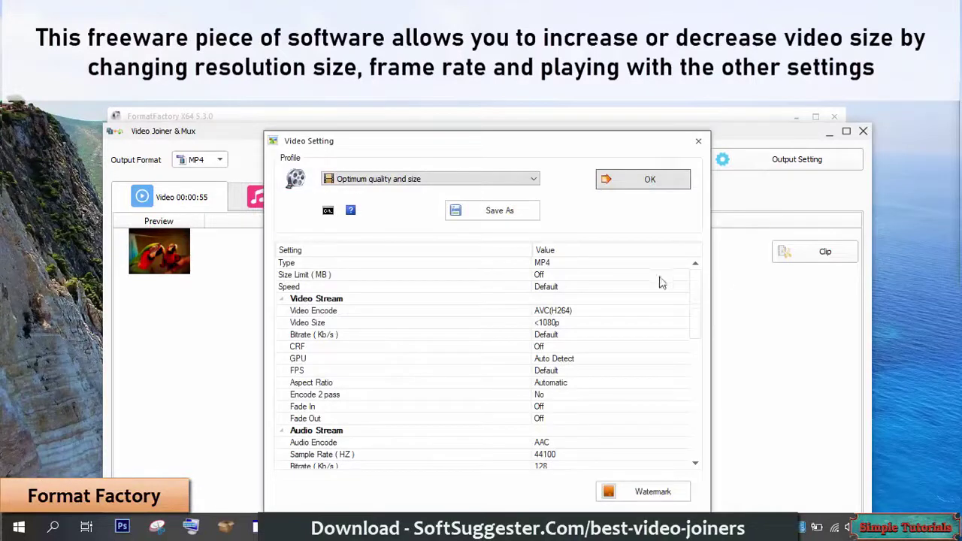
left_click(615, 322)
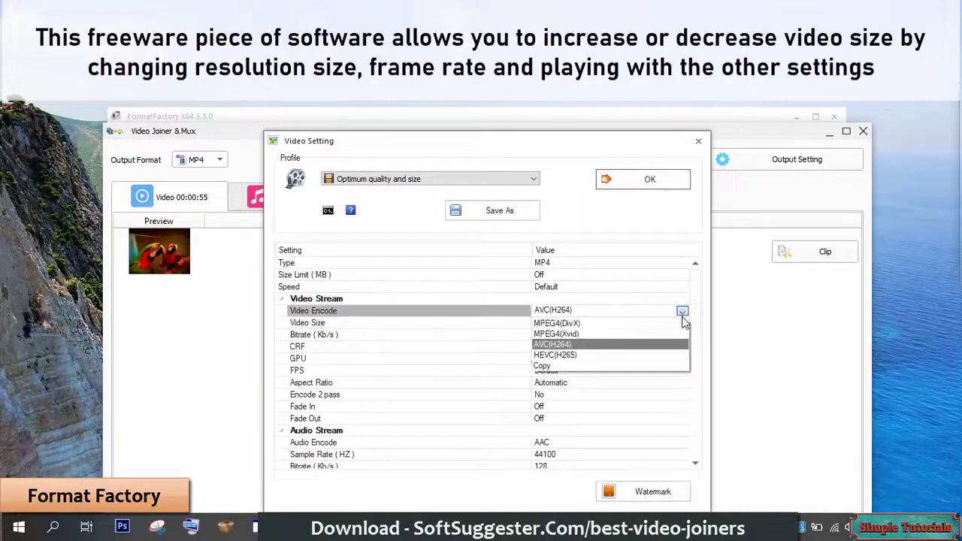
left_click(657, 292)
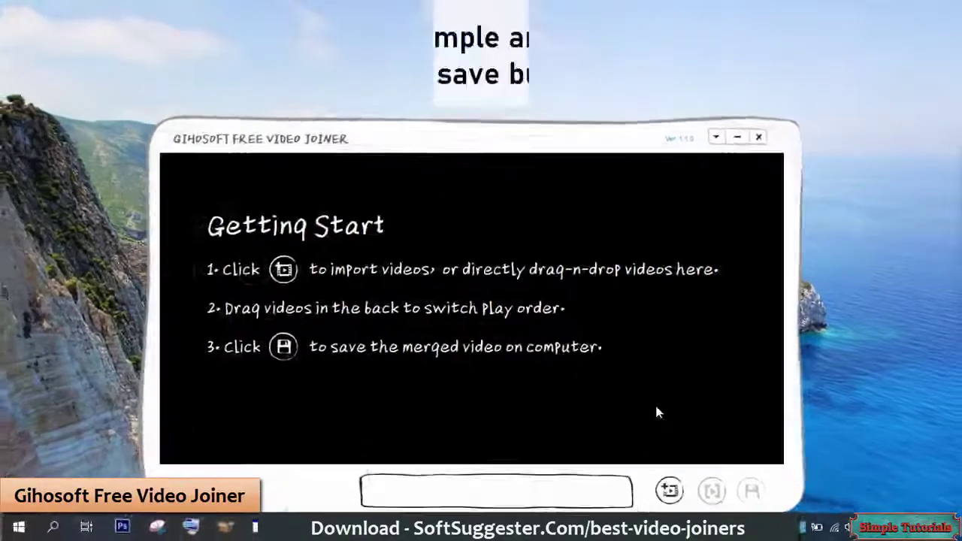
Import the funniest-birds and funny bird parrot clips together, then bring up the merge save settings
left_click(669, 490)
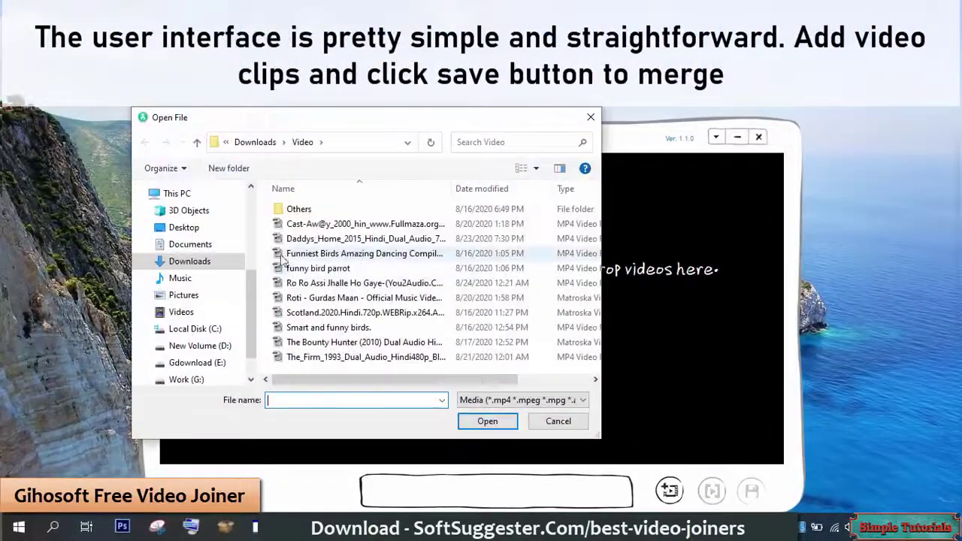
left_click_drag(263, 252, 315, 275)
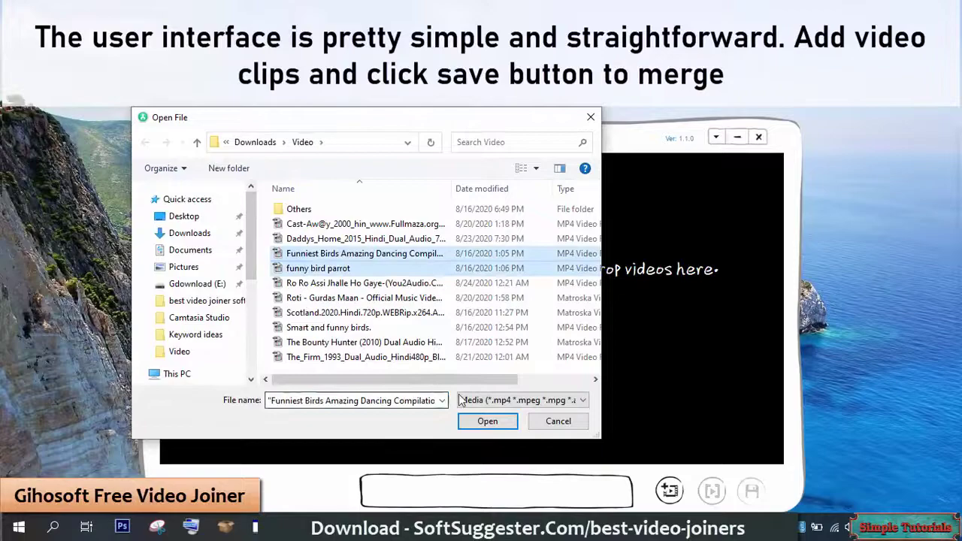
left_click(487, 421)
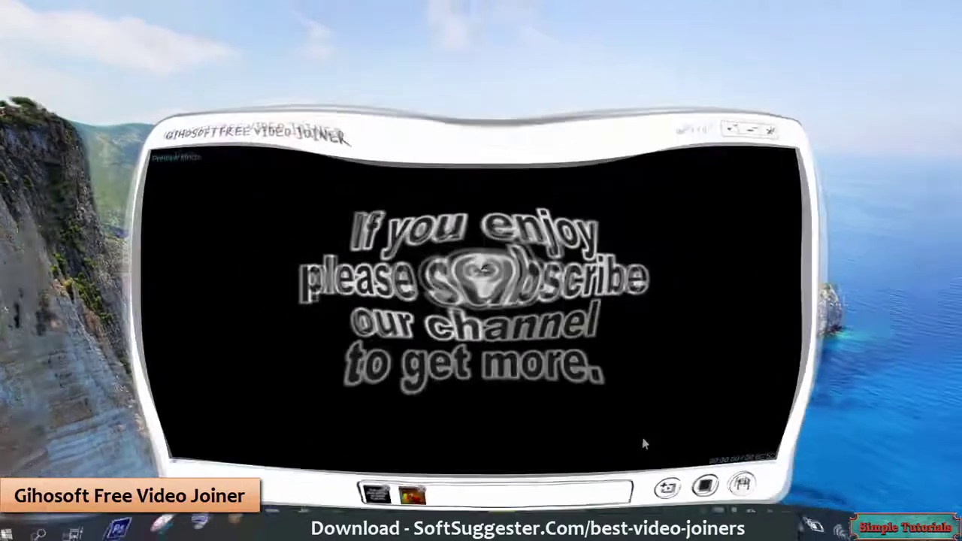
left_click(751, 490)
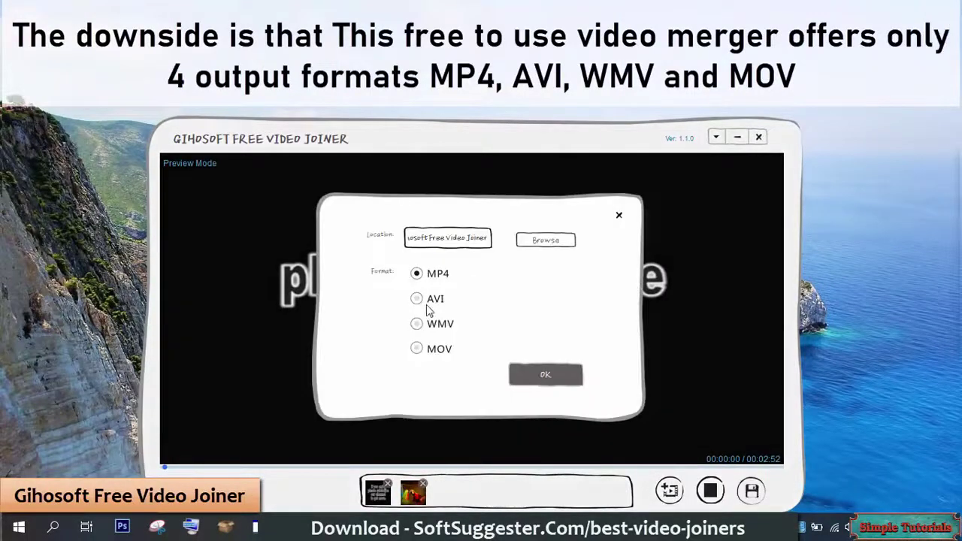
Try the AVI, WMV, MOV and MP4 output formats, then close the save options without merging
left_click(416, 299)
left_click(421, 324)
left_click(418, 348)
left_click(417, 299)
left_click(418, 275)
left_click(418, 324)
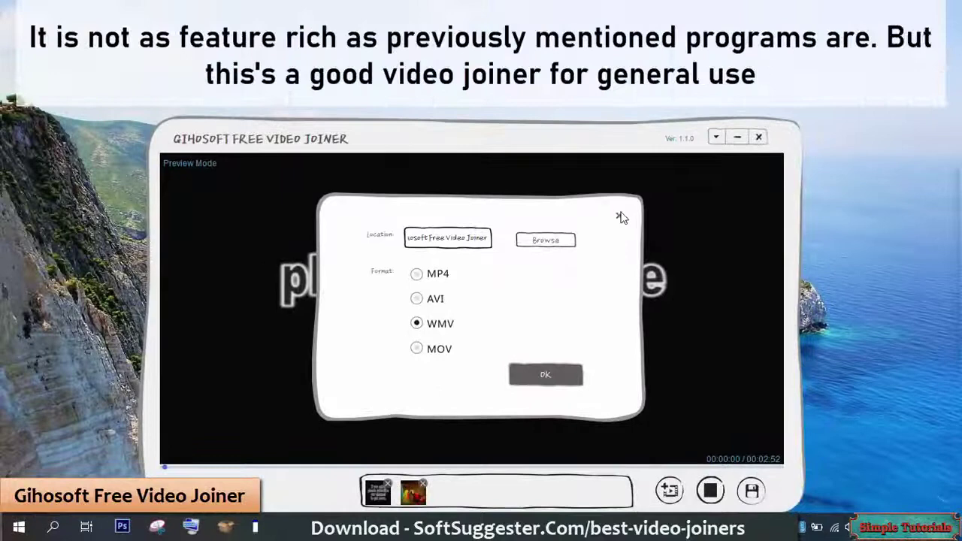
left_click(619, 217)
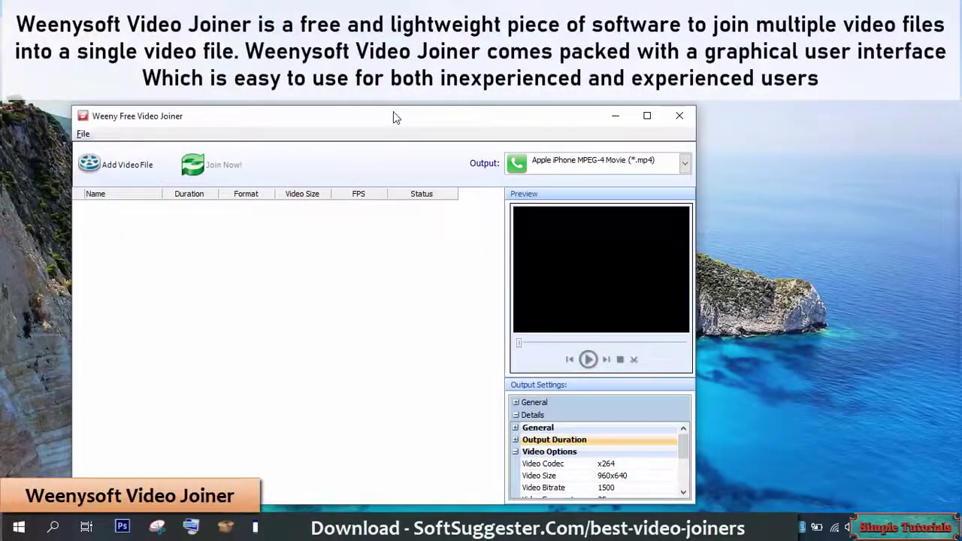
Reposition the Weeny joiner window and open the Add Video File browser
left_click_drag(393, 113, 477, 116)
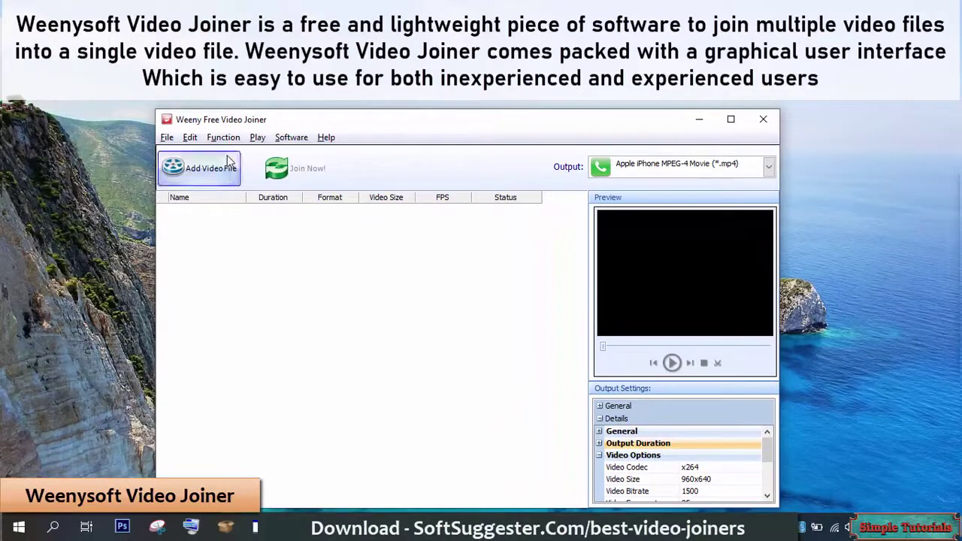
left_click(199, 169)
Select the three bird clips, including funny bird parrot.mp4, and load them into the list
left_click_drag(294, 289, 348, 320)
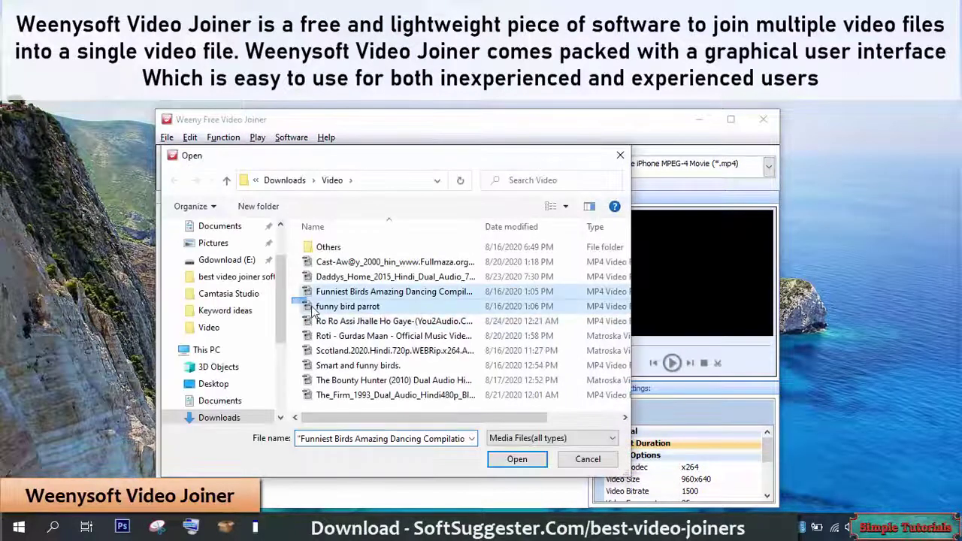
left_click(517, 459)
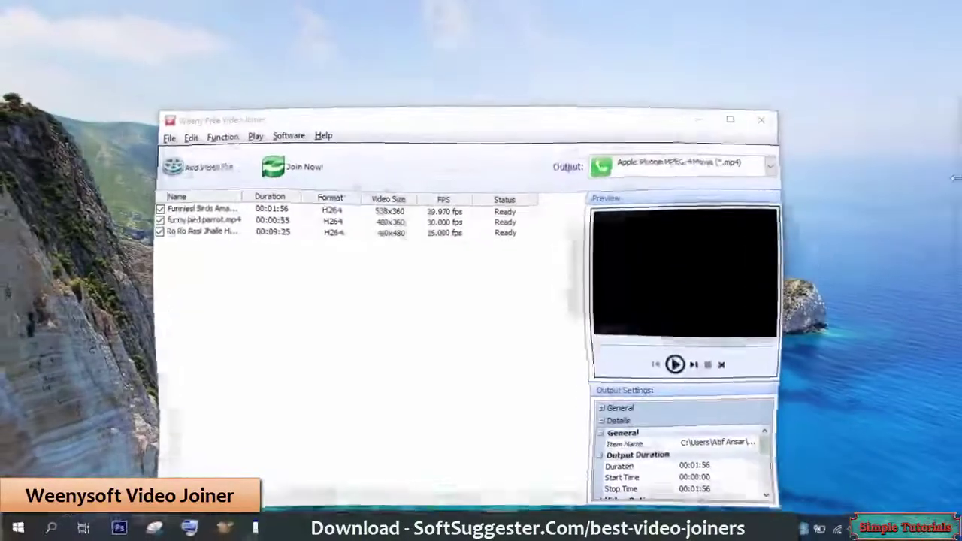
left_click_drag(771, 449, 774, 466)
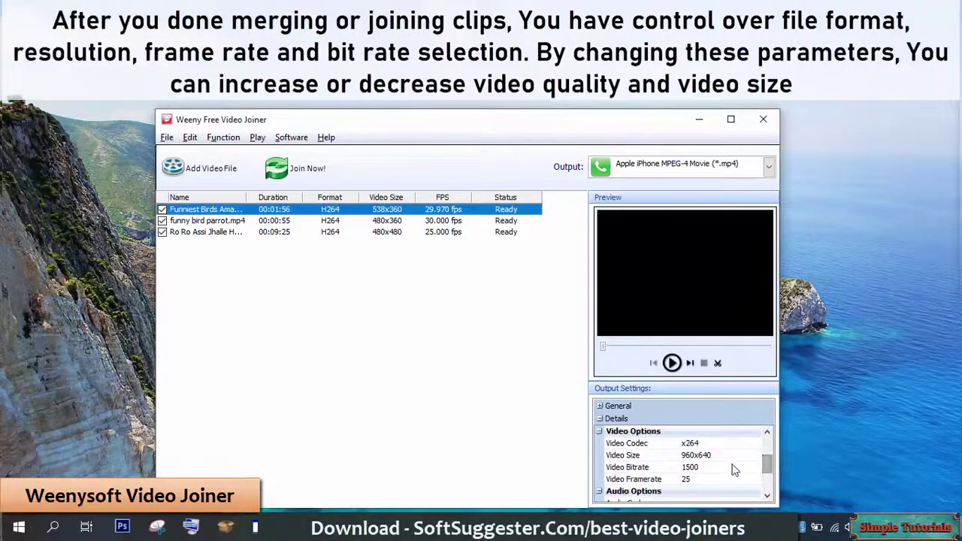
left_click(710, 455)
left_click(754, 443)
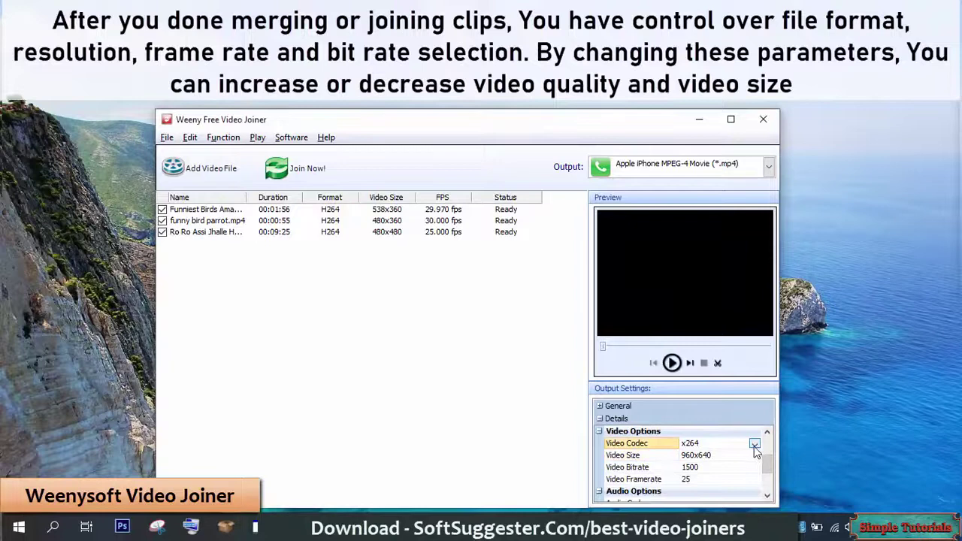
left_click(754, 454)
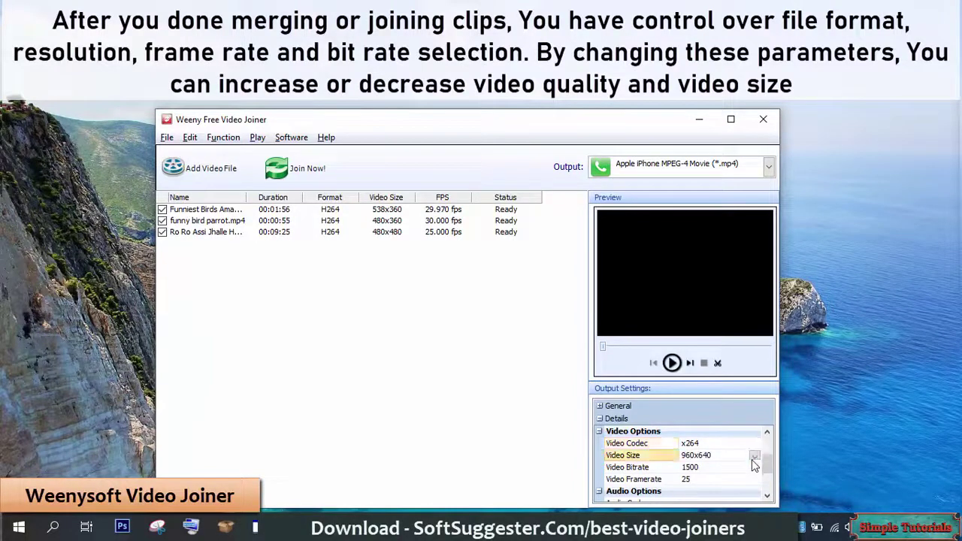
left_click(758, 454)
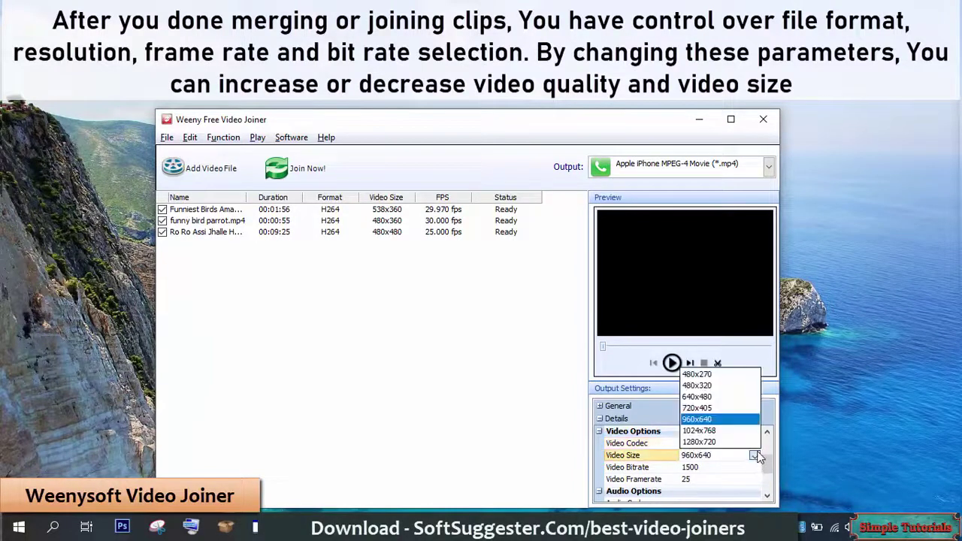
left_click(759, 457)
left_click_drag(765, 462, 780, 478)
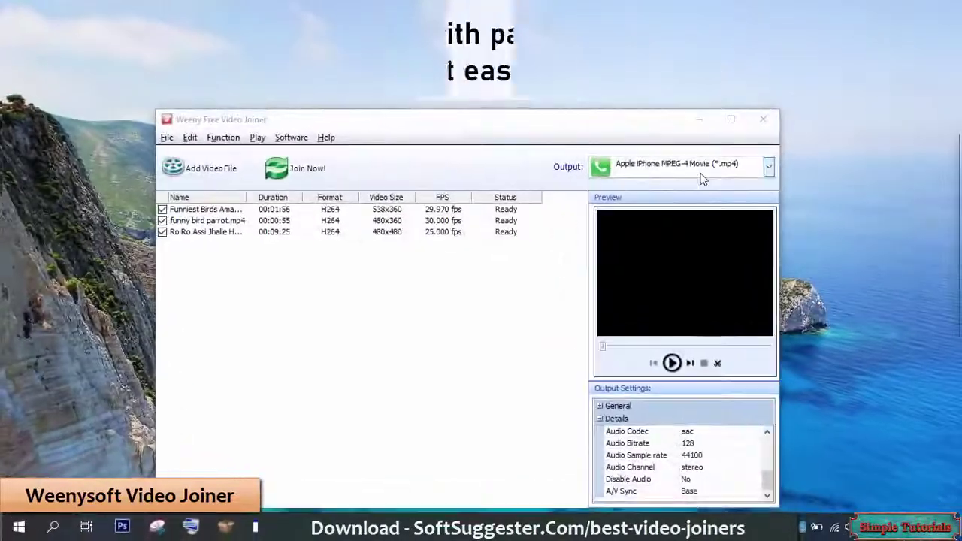
Pick DVD Video NTSC Movie (*.mpg) from Weeny's output profile list
left_click(697, 172)
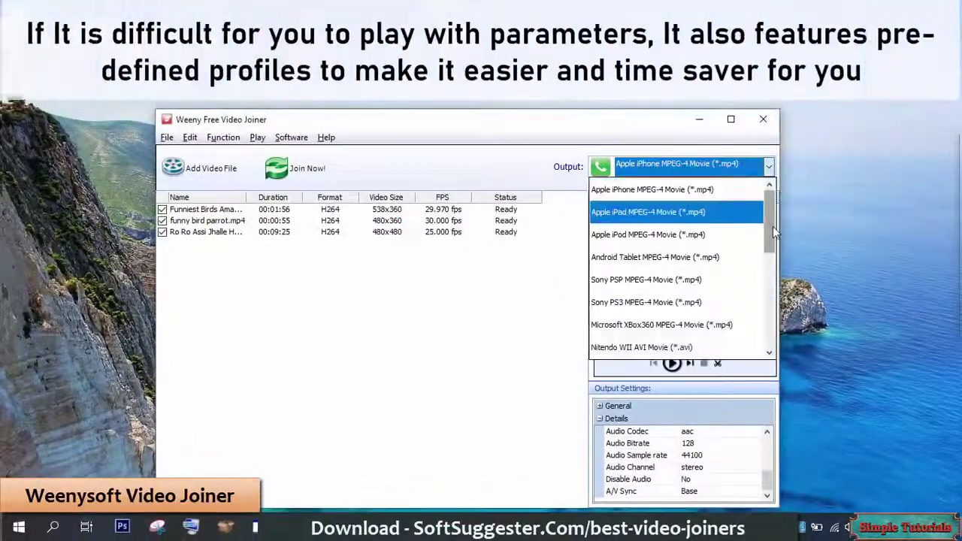
left_click_drag(773, 226, 778, 283)
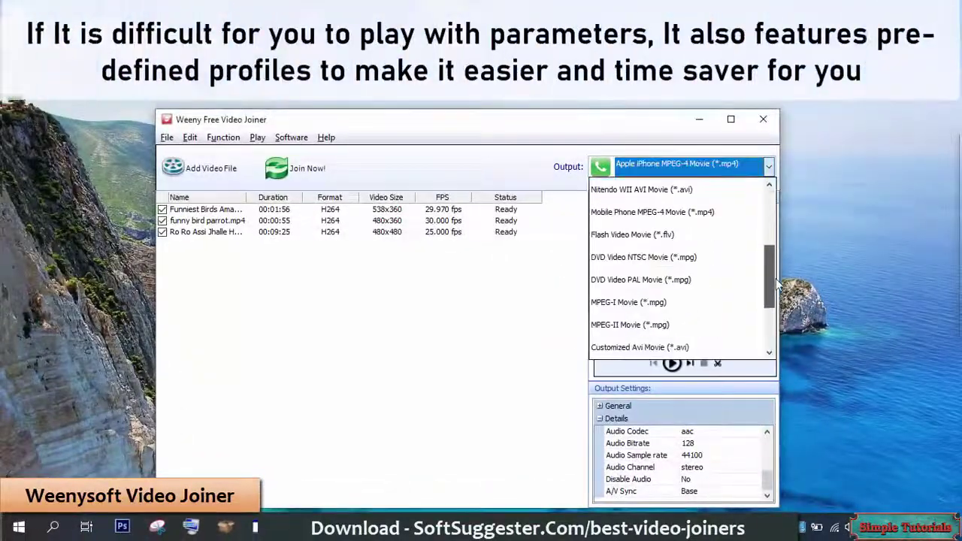
left_click(660, 257)
Scroll back up the profile list and switch the output to Nintendo Wii AVI
left_click_drag(765, 474, 768, 489)
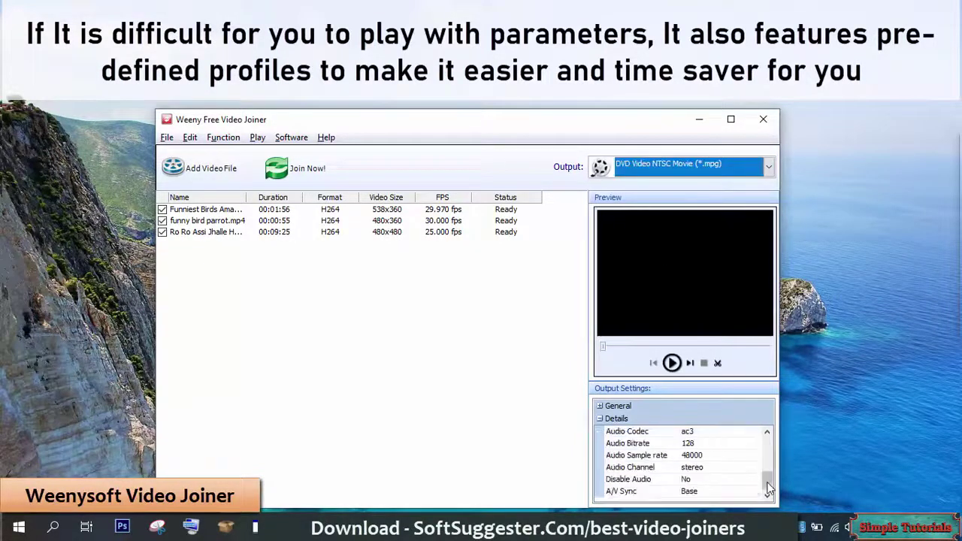
scroll(769, 465, "up", 3)
left_click(632, 173)
left_click(632, 186)
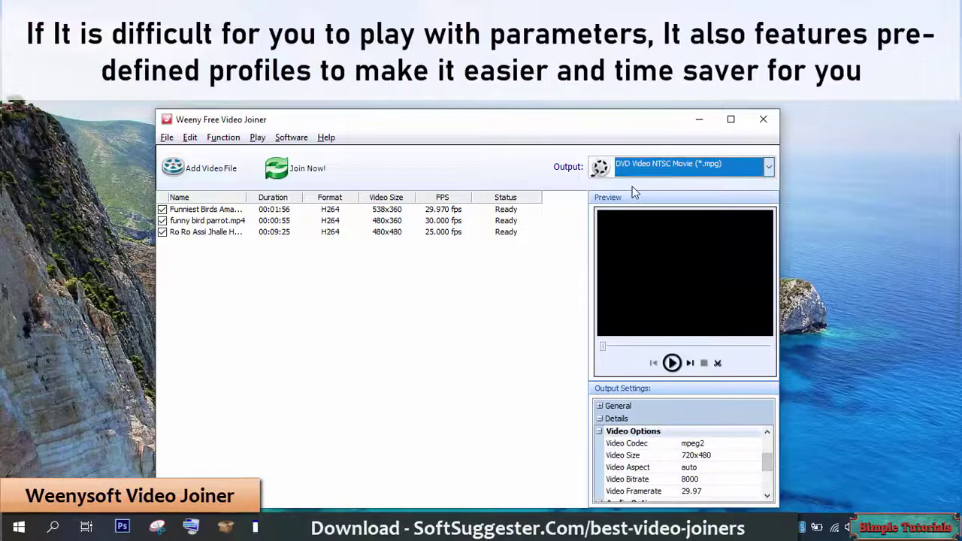
left_click_drag(779, 449, 779, 465)
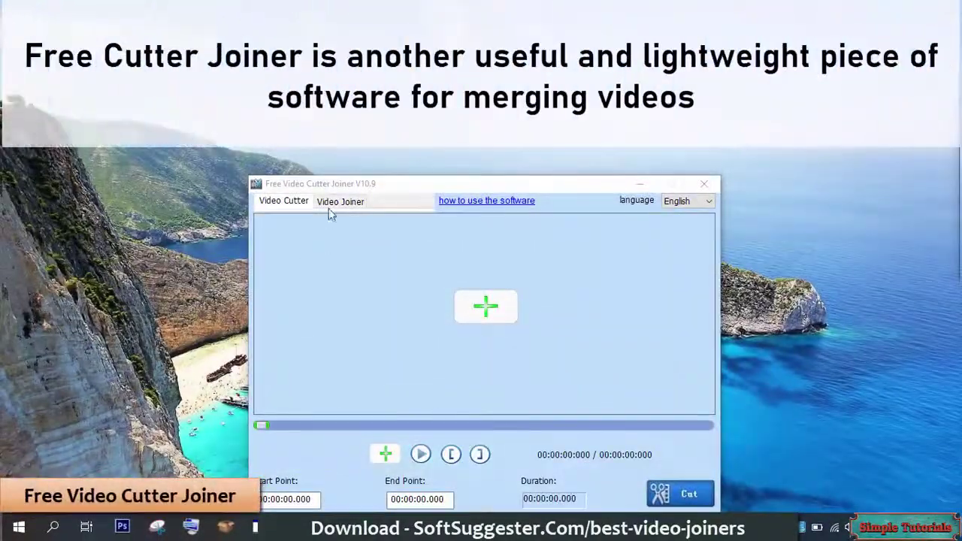
In the Video Joiner tab, add the 1:56 and 0:55 mp4 clips and select them
left_click(358, 203)
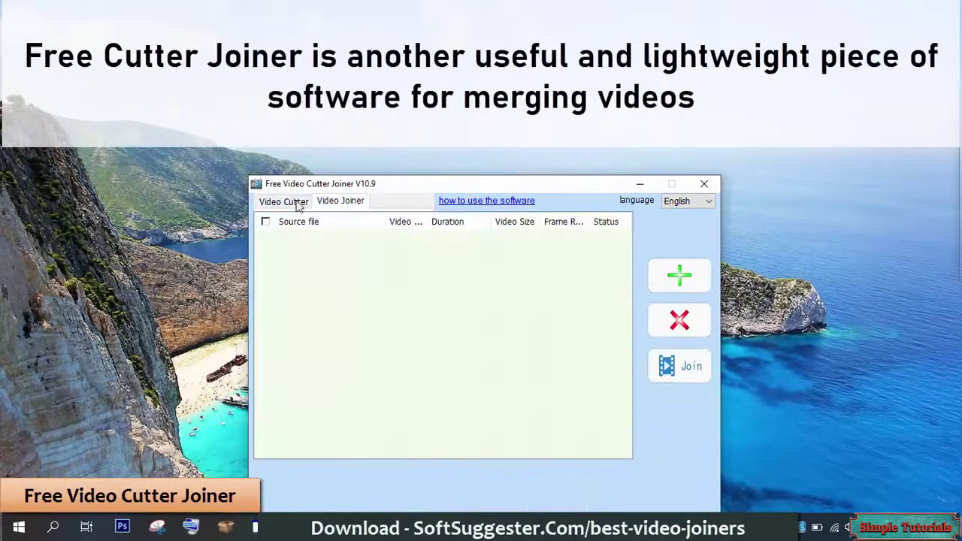
left_click(292, 206)
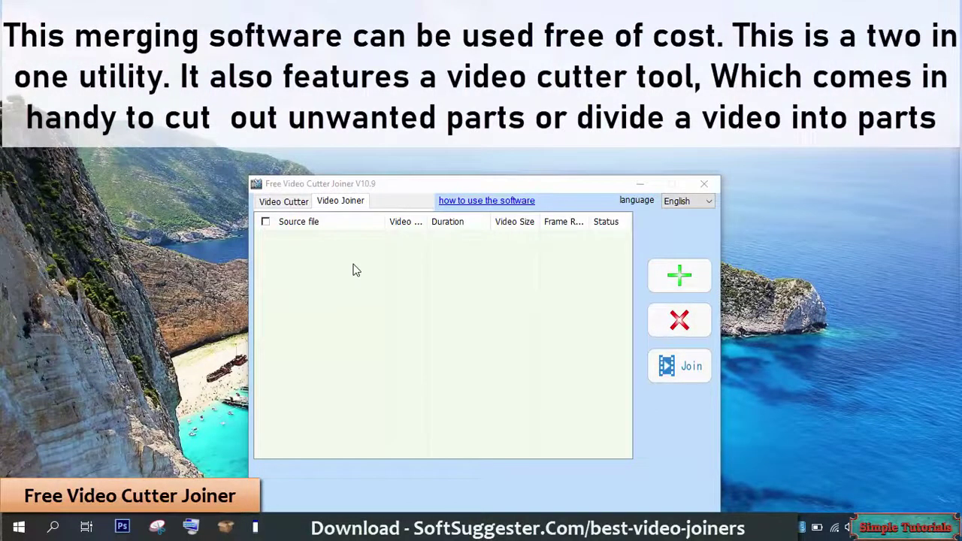
left_click(290, 203)
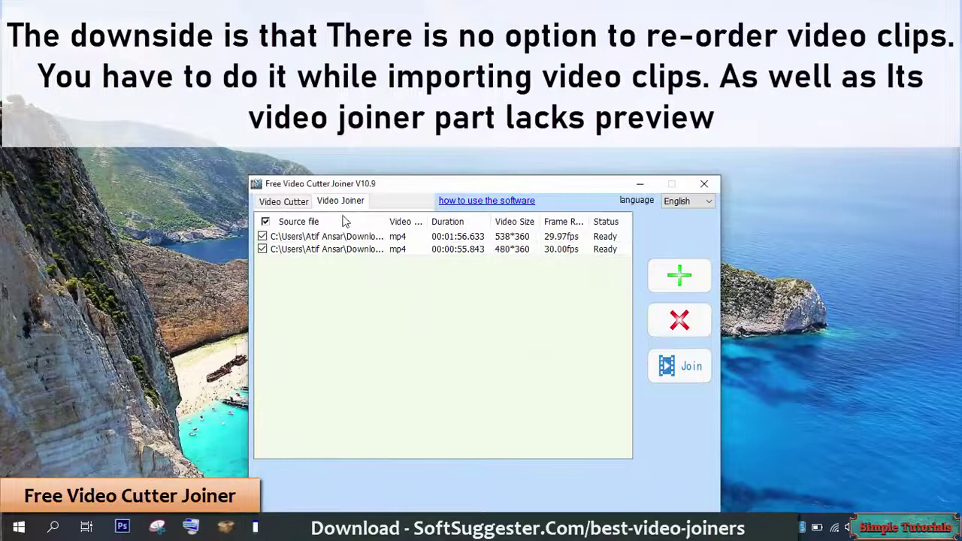
left_click(355, 237)
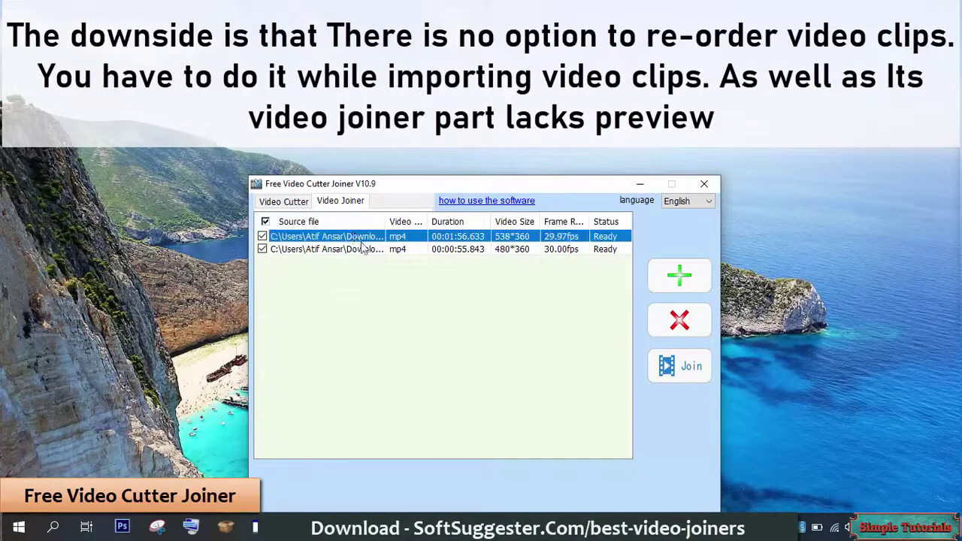
key("Down")
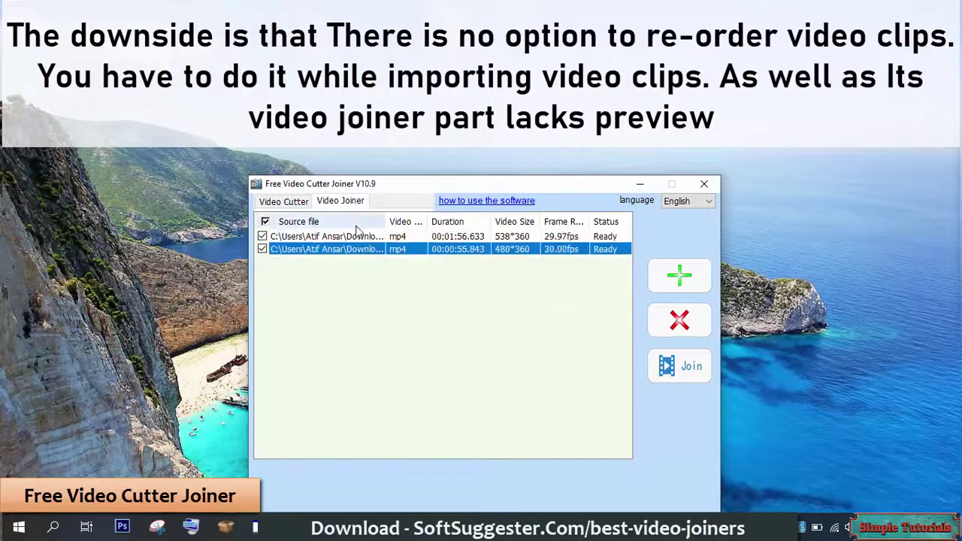
left_click(355, 236)
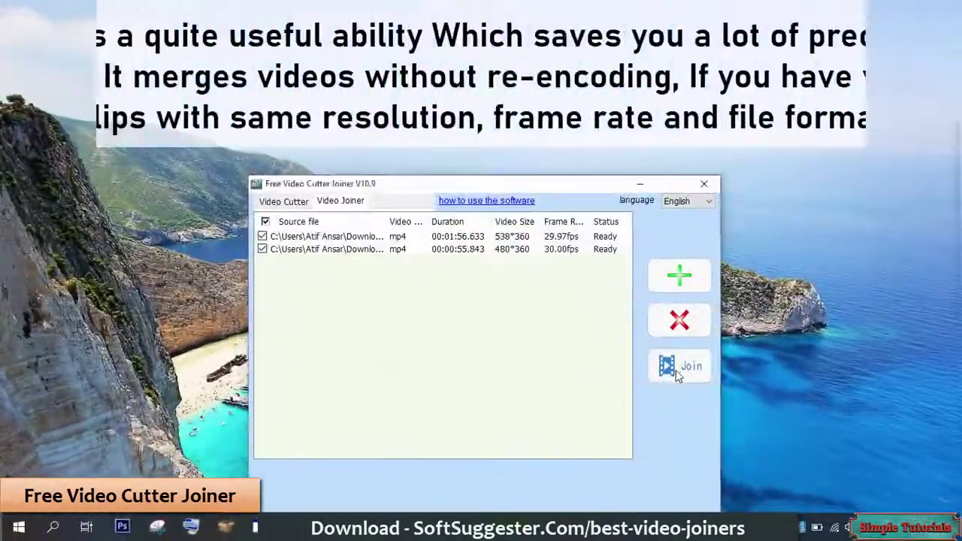
Choose 2. Indirect Join, keeping MP4 format, 3000 kbps quality and 320x240 size
left_click(681, 366)
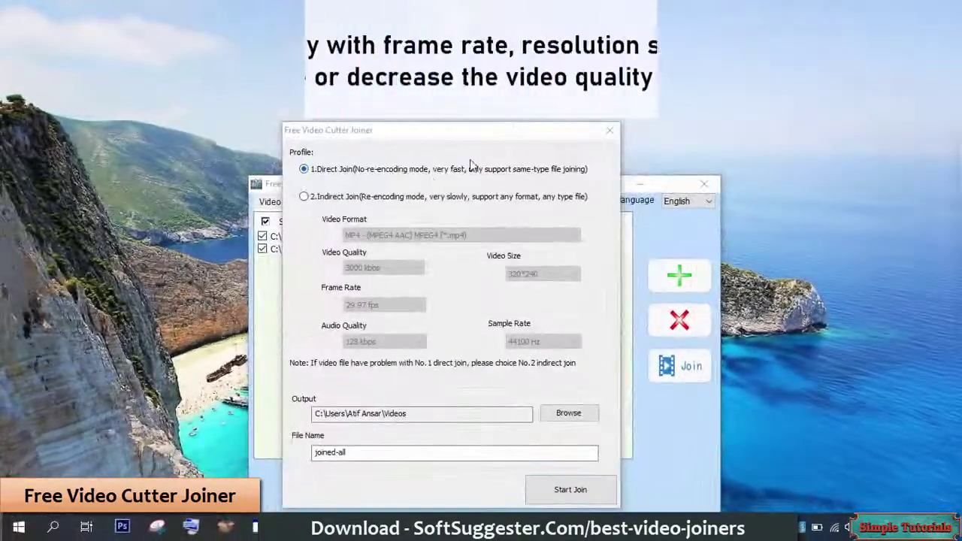
left_click(304, 196)
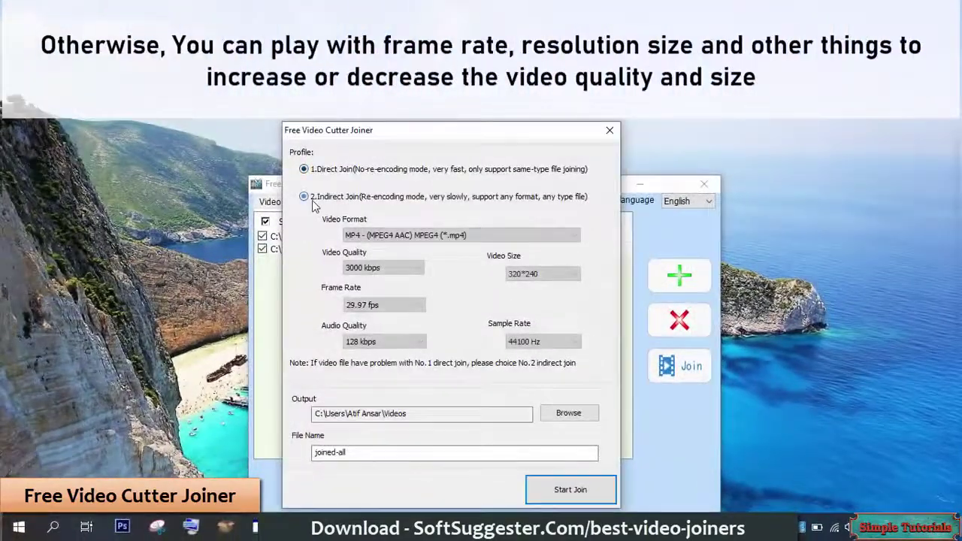
left_click(451, 235)
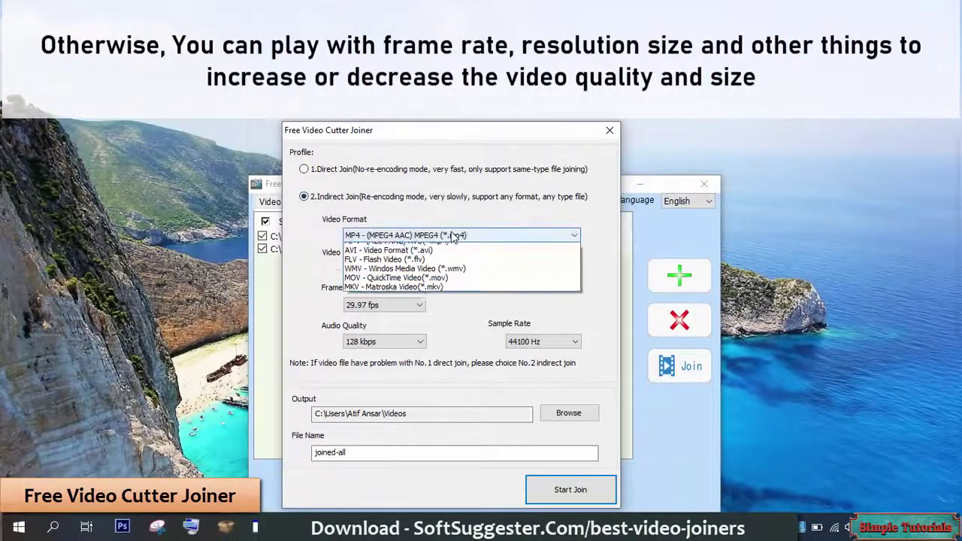
left_click(457, 323)
left_click(366, 269)
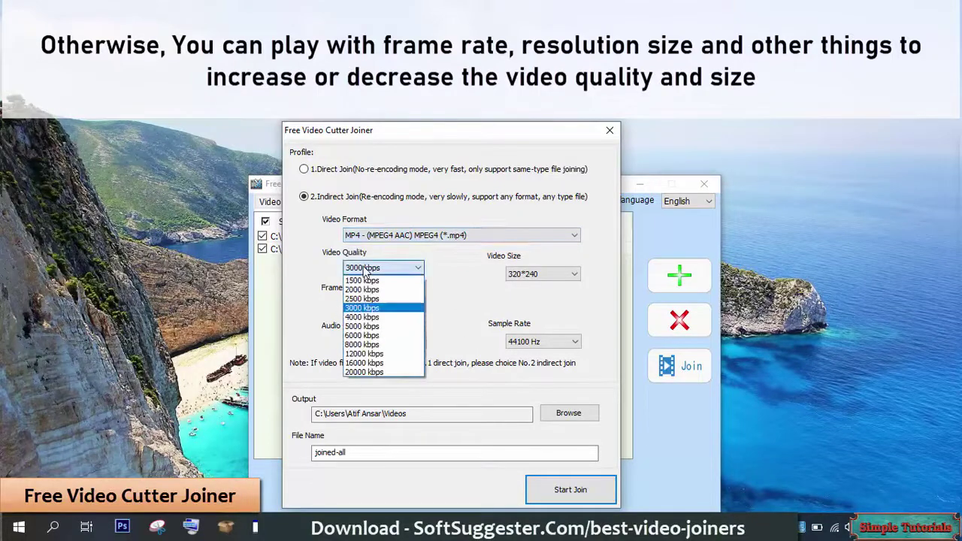
left_click(366, 269)
left_click(541, 273)
left_click(483, 283)
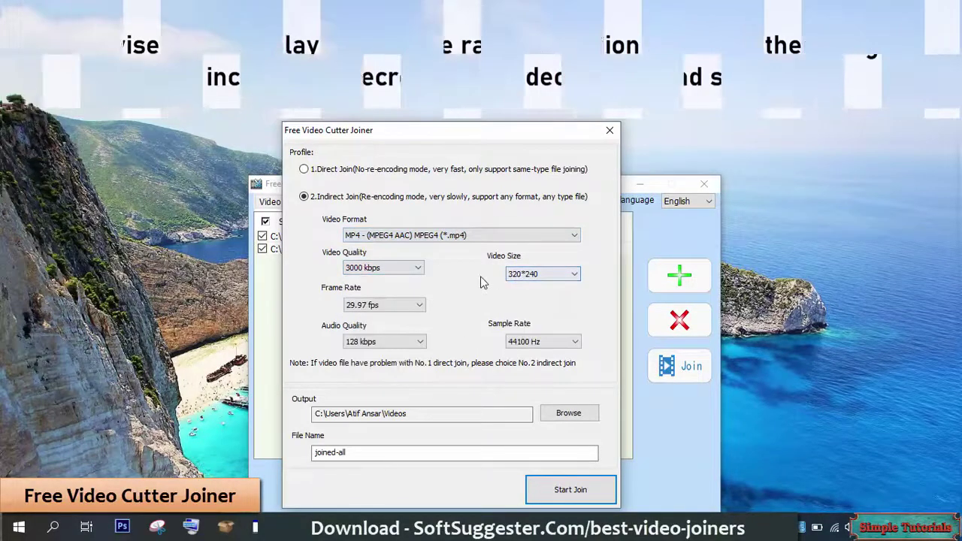